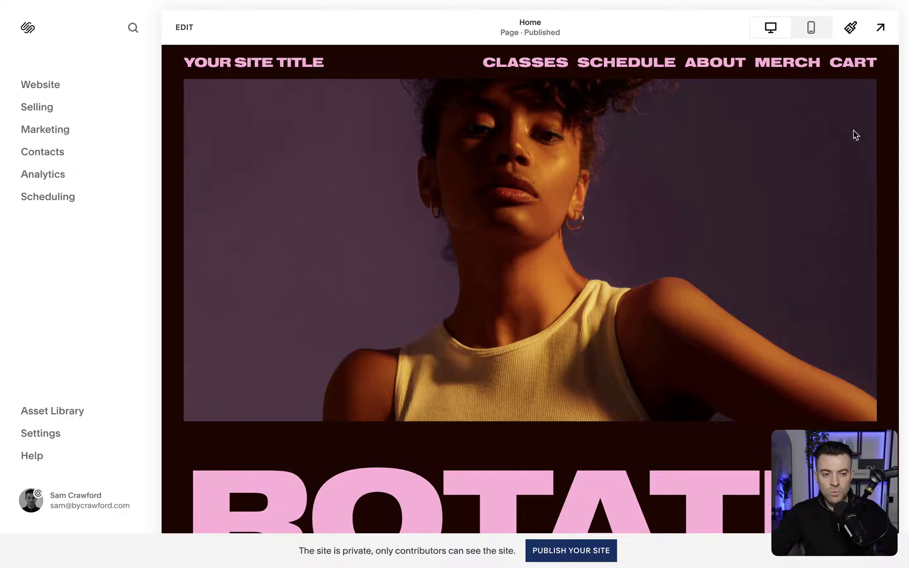
- Open the Site Styles panel from the Home page editor's toolbar
left_click(851, 30)
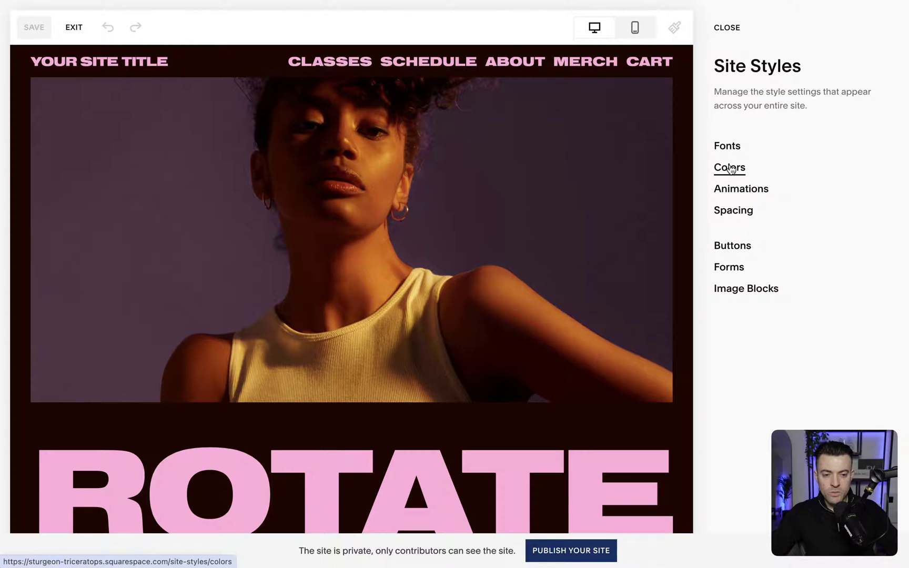
- Show Colors, switch to mobile preview, and start editing the Darkest 2 theme
left_click(730, 168)
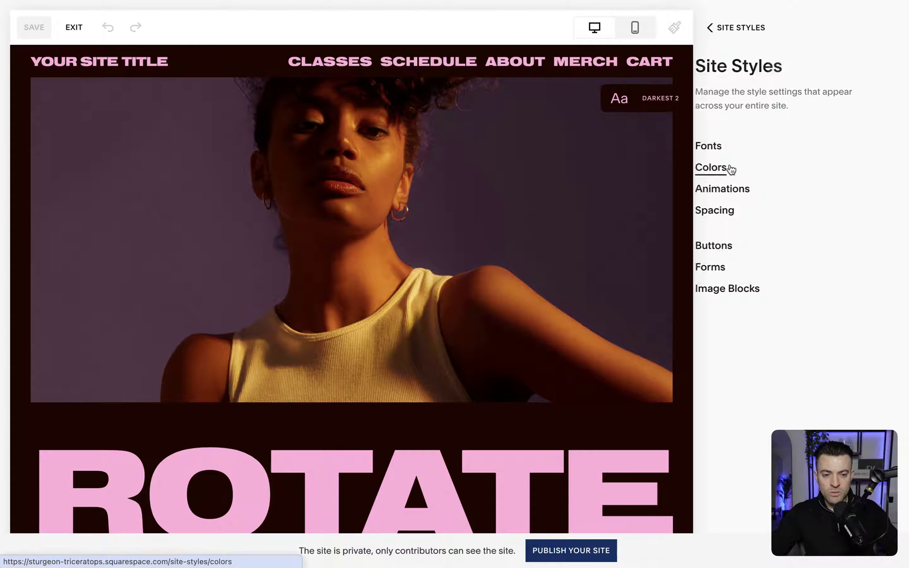
left_click(627, 26)
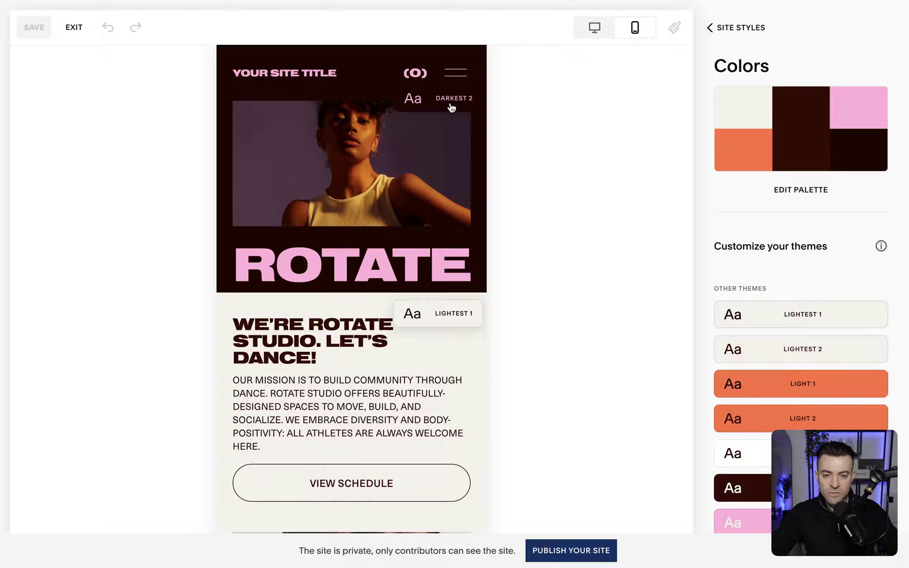
left_click(451, 105)
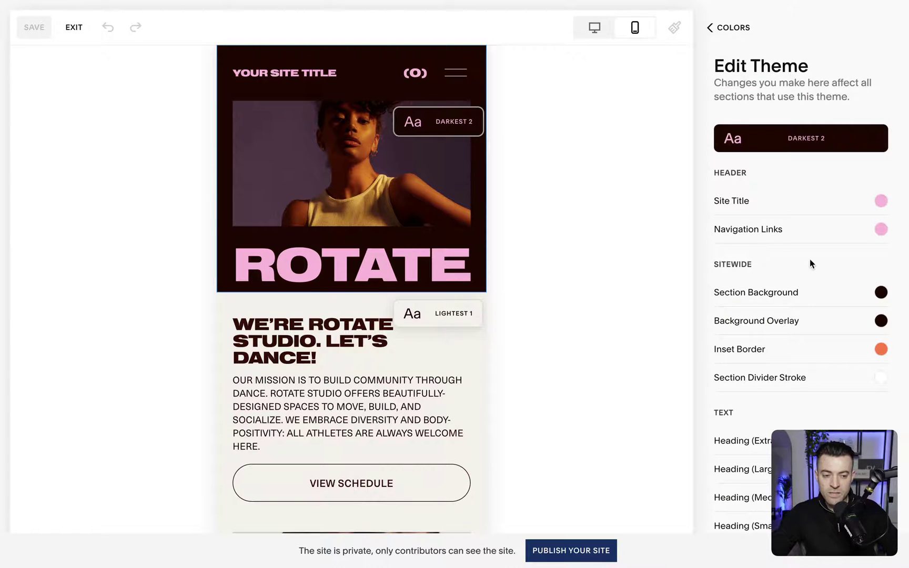
- Set the Darkest 2 header's navigation links to white after trying orange, brown, pink and black
left_click(466, 94)
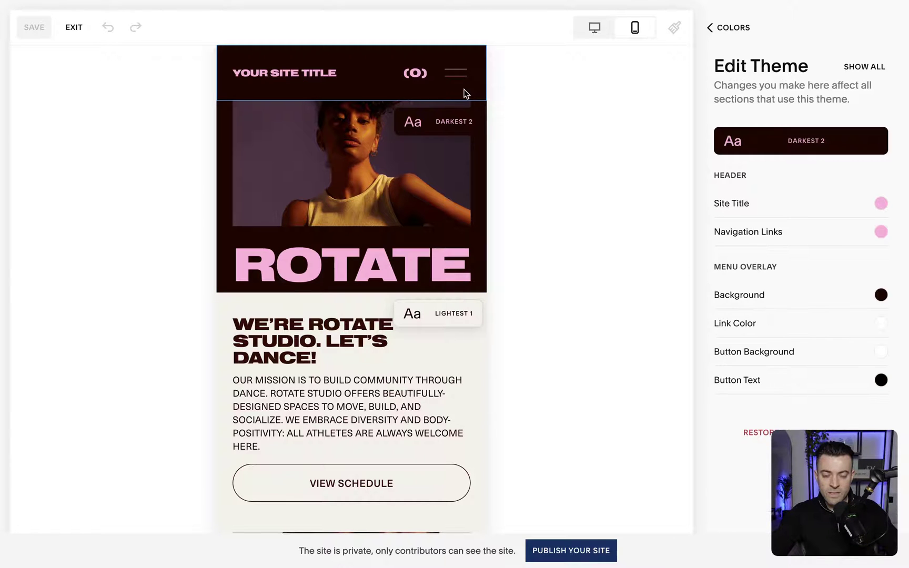
left_click(881, 232)
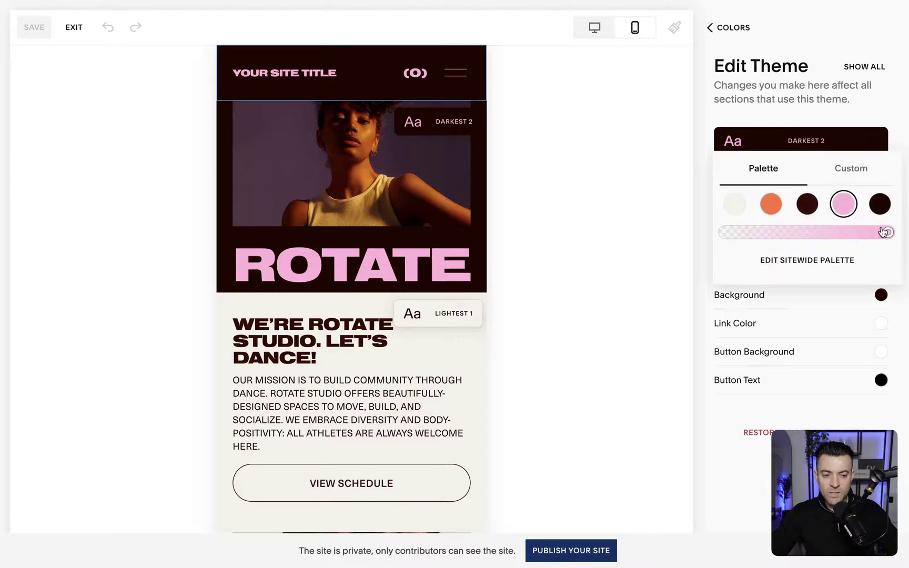
left_click(770, 206)
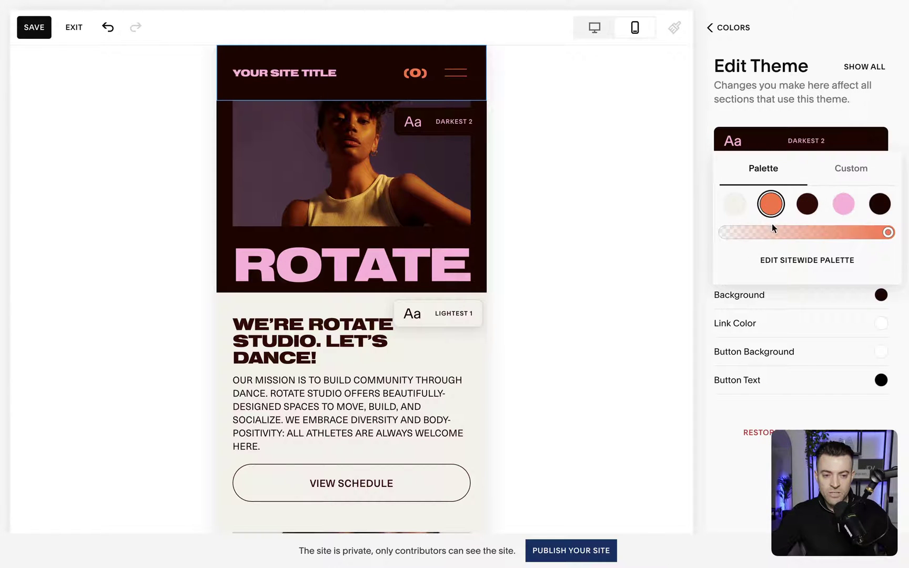
left_click(736, 205)
left_click(807, 206)
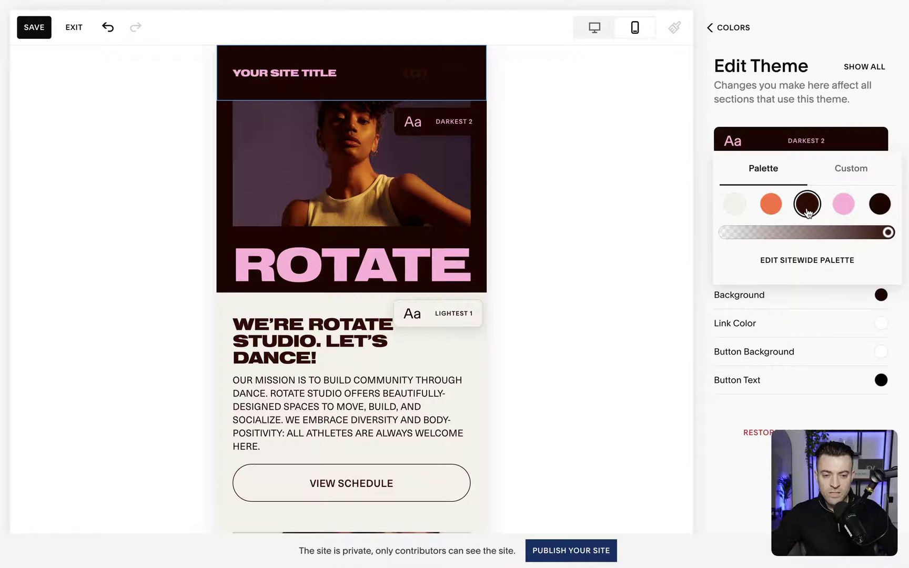
left_click(844, 206)
left_click(880, 204)
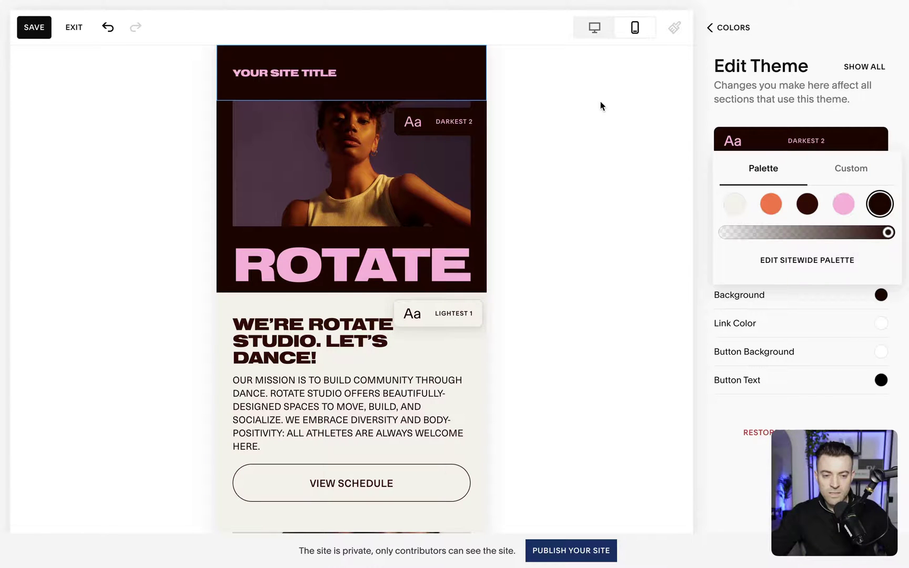
left_click(735, 204)
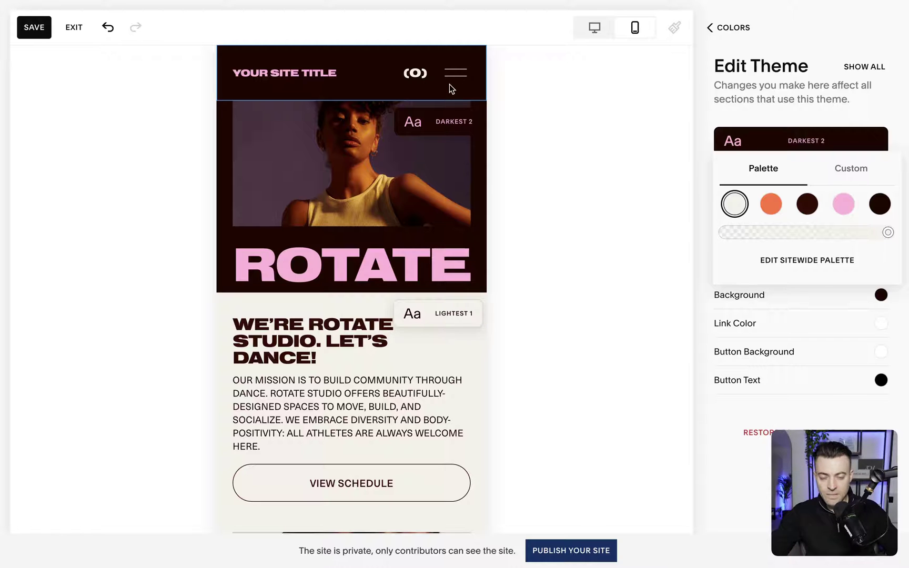
left_click(179, 44)
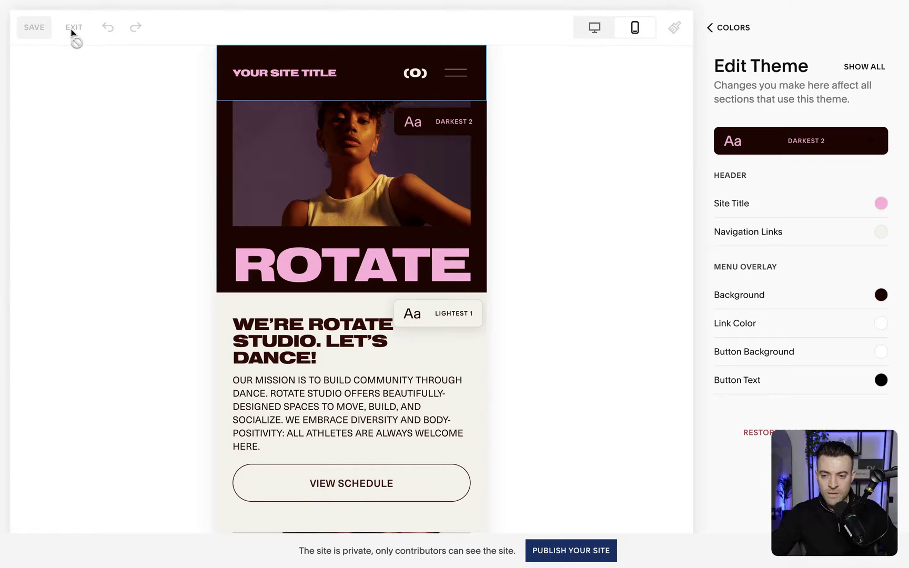
- Go to the Classes page and start editing its Lightest 2 colour theme
left_click(72, 31)
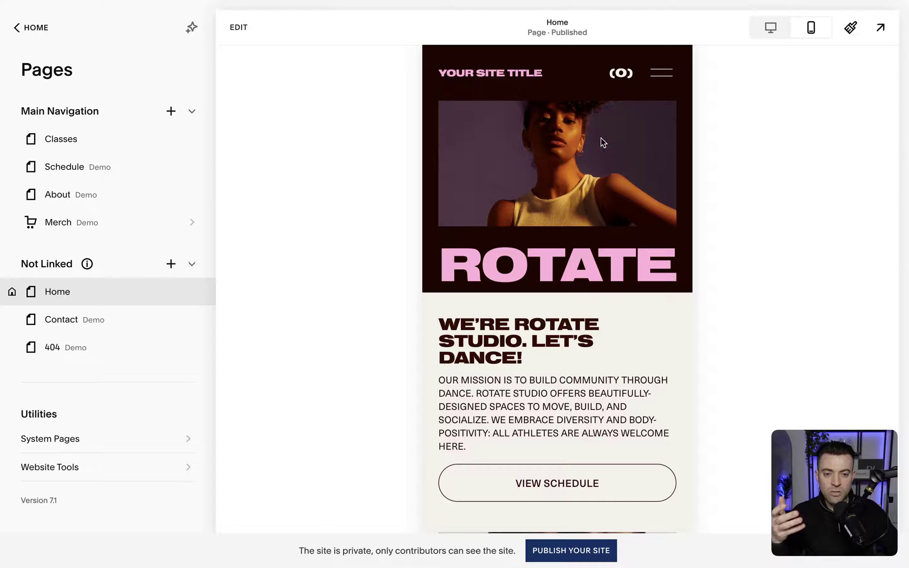
left_click(111, 141)
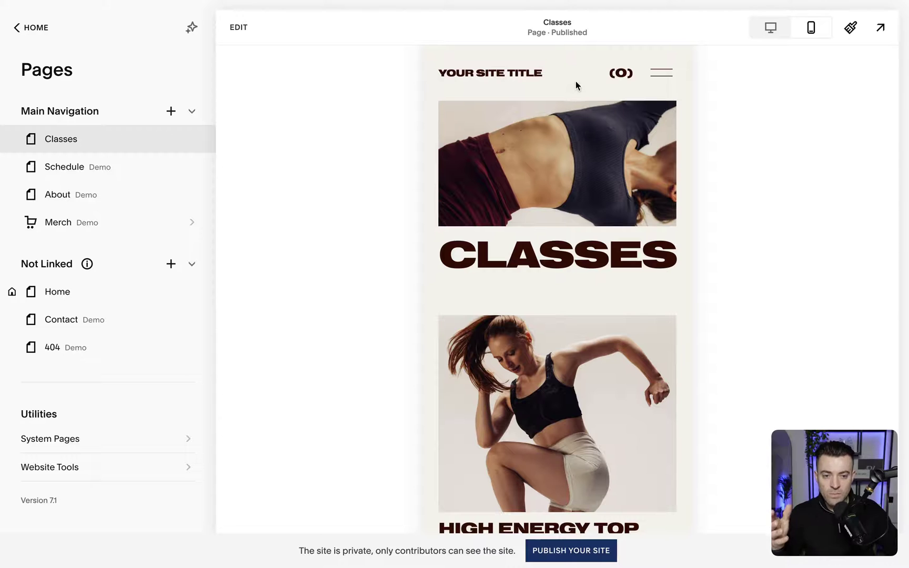
left_click(860, 27)
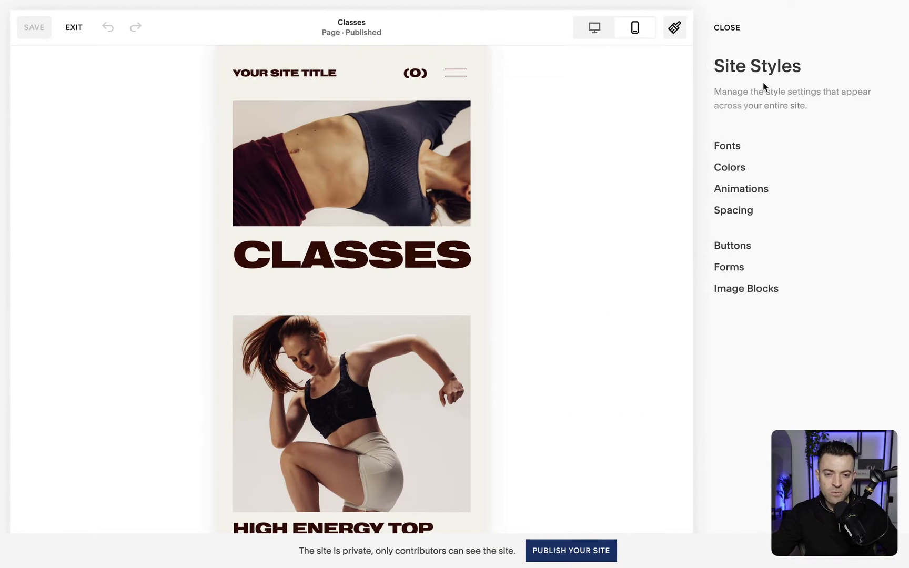
left_click(735, 167)
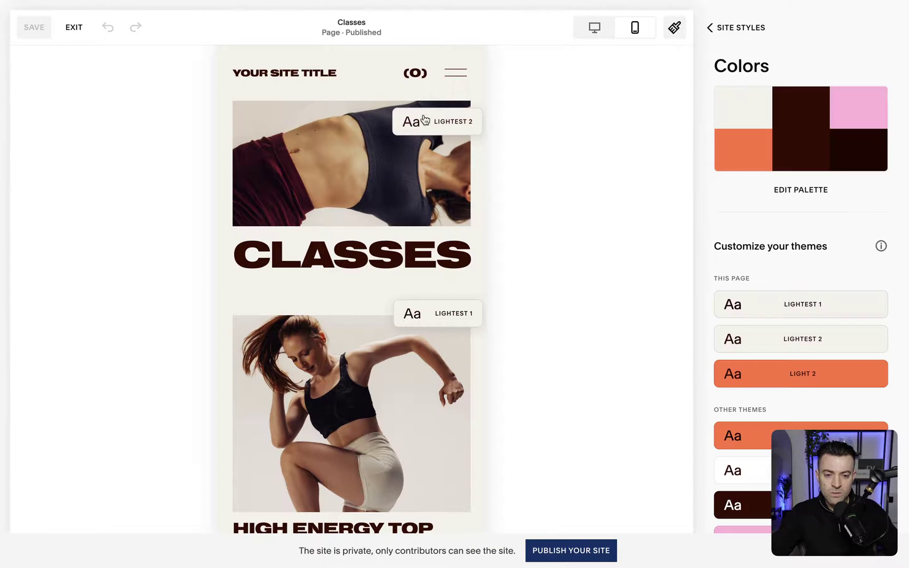
left_click(447, 128)
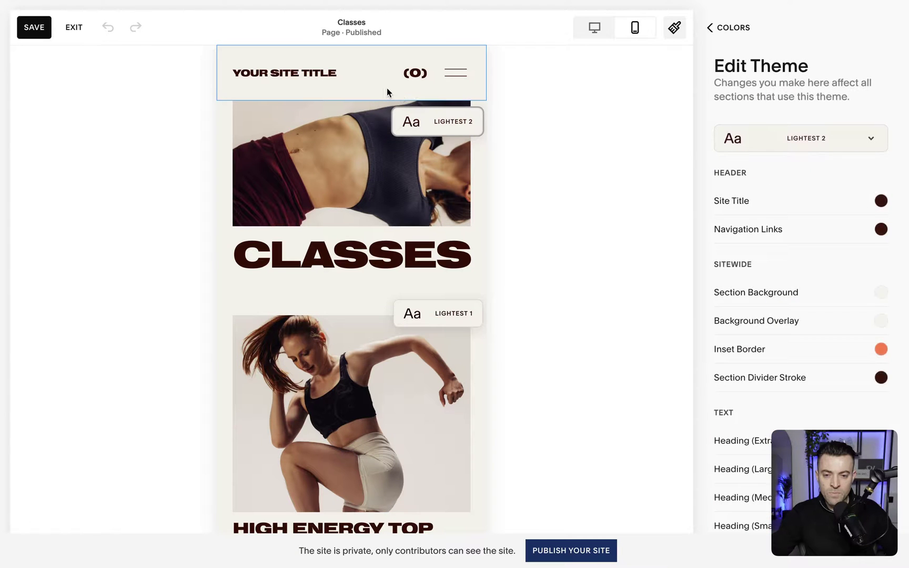
- Set the Lightest 2 navigation links to the pink swatch and save
left_click(787, 238)
left_click(773, 208)
left_click(738, 204)
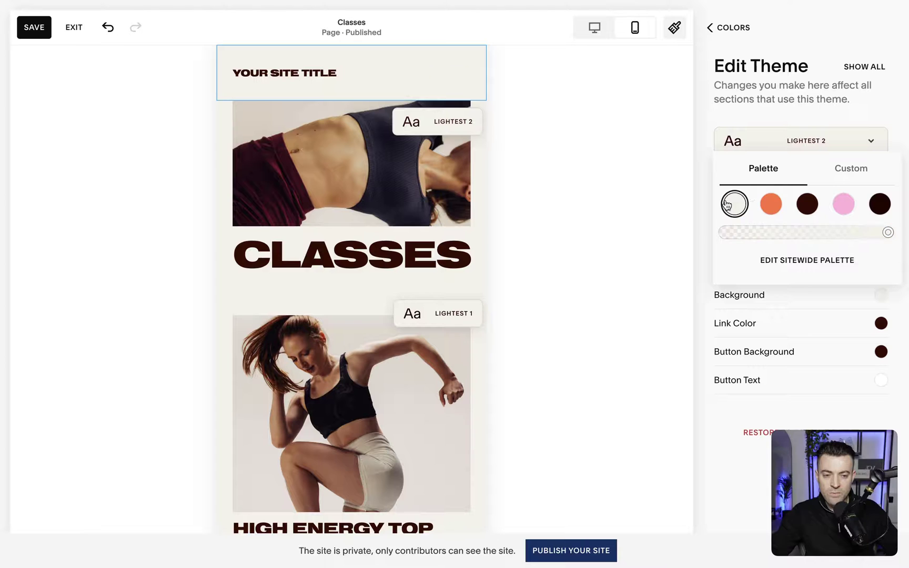
left_click(763, 203)
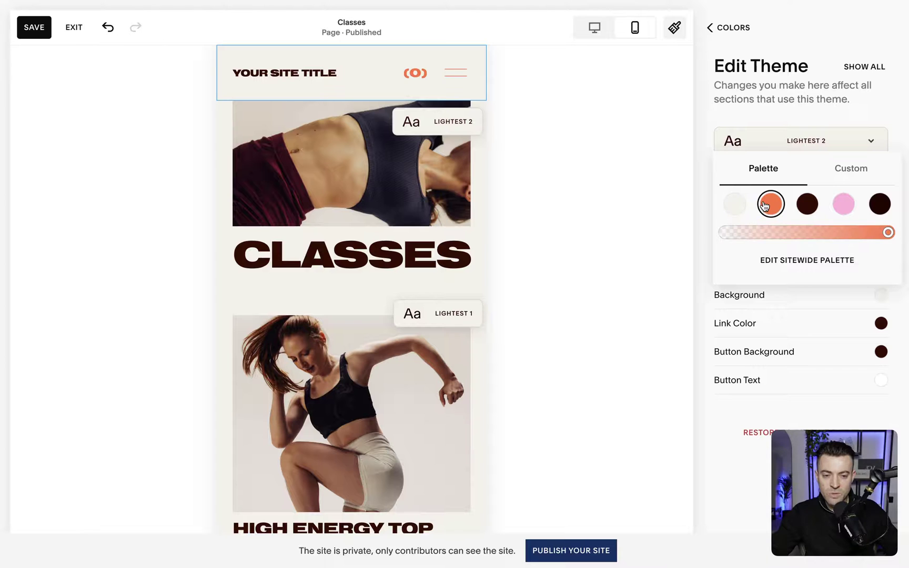
left_click(808, 205)
left_click(848, 209)
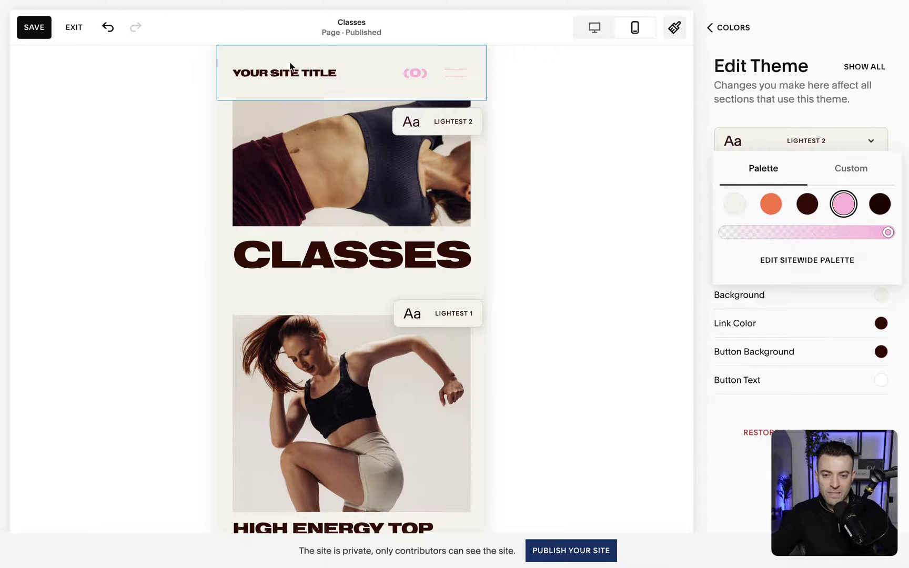
left_click(34, 27)
left_click(78, 32)
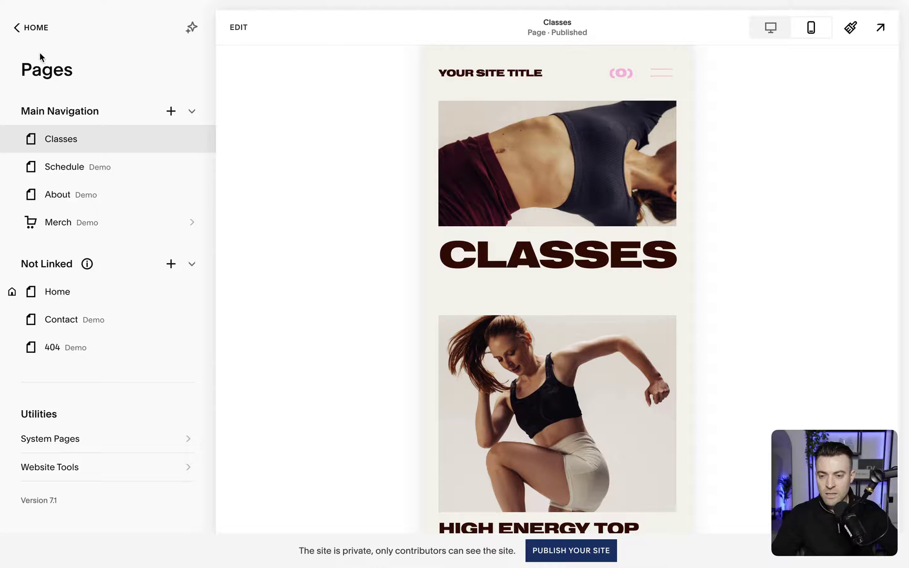
- Open Website Tools > Custom CSS and paste the .burger-inner > div #fafafa rule
left_click(37, 28)
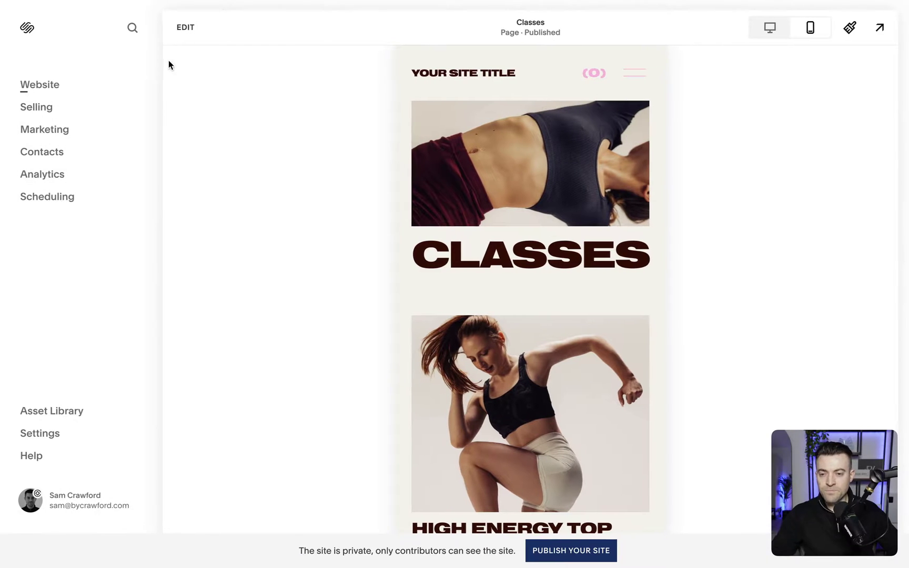
left_click(49, 85)
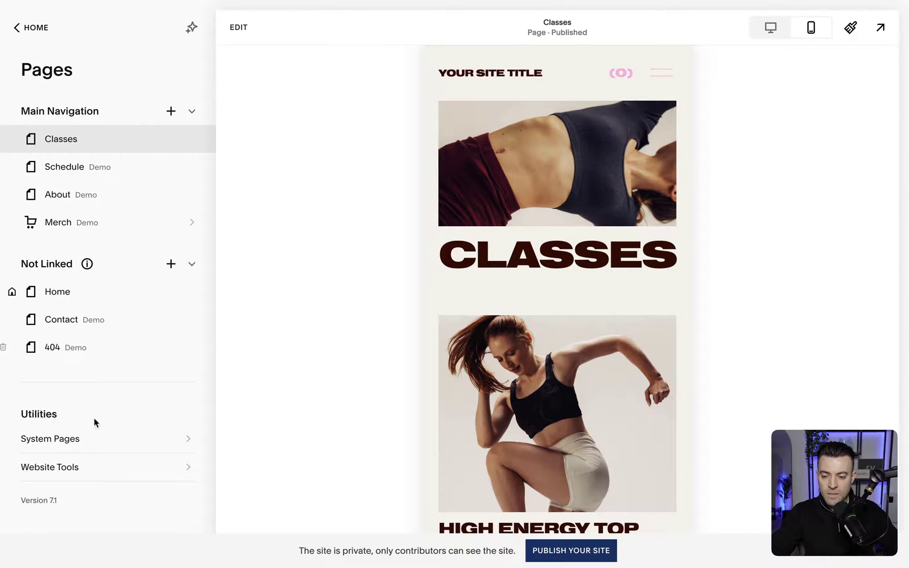
left_click(87, 467)
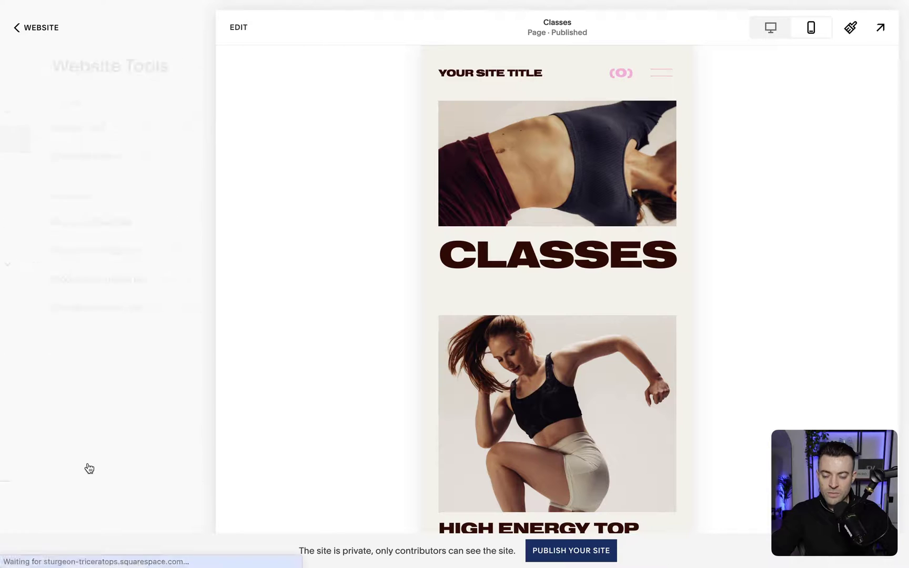
left_click(96, 132)
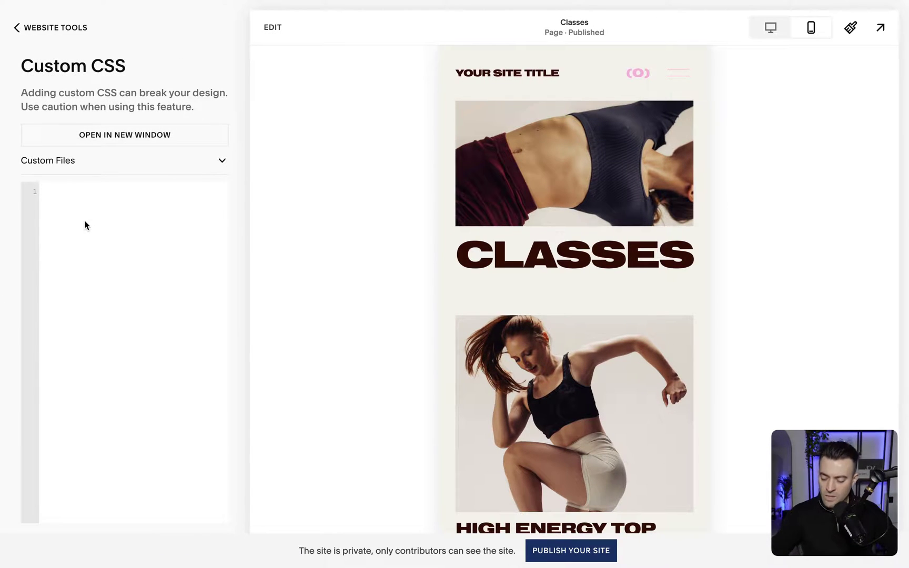
left_click(85, 220)
type(".burger-inner > div { background-color: #fafafa !important; }")
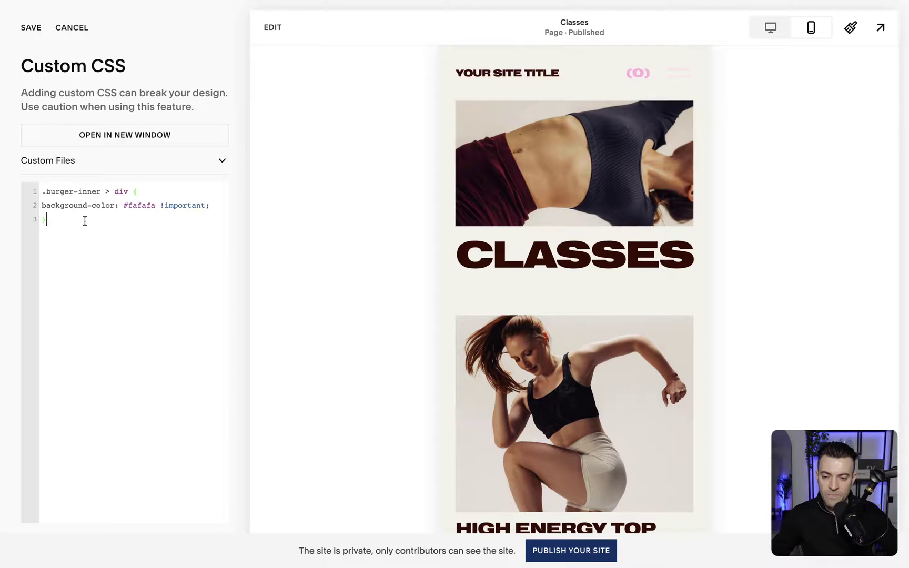
- Replace #fafafa with blue in the burger-line rule and save the Custom CSS
left_click_drag(40, 192, 100, 192)
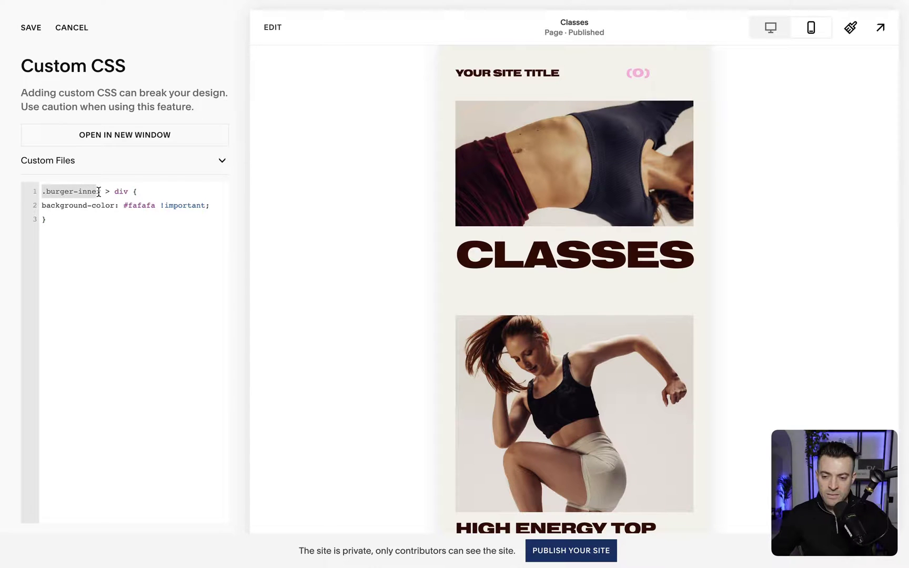
double_click(121, 191)
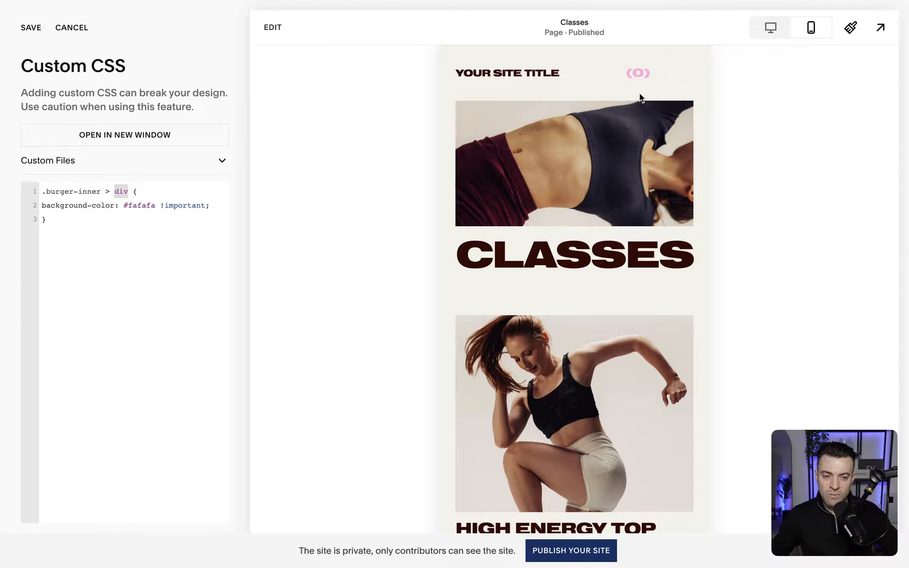
double_click(135, 205)
key("BackSpace")
key("BackSpace")
type("blue")
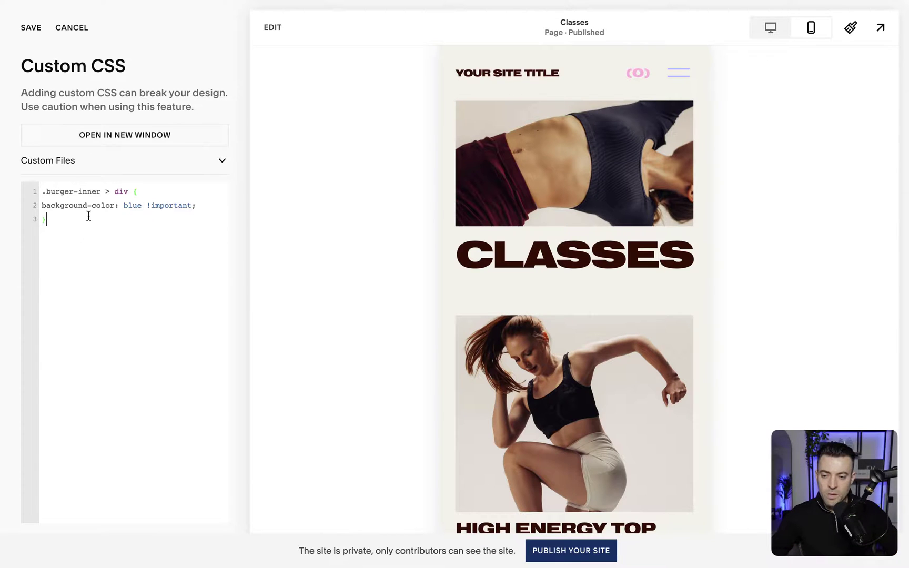
left_click(31, 27)
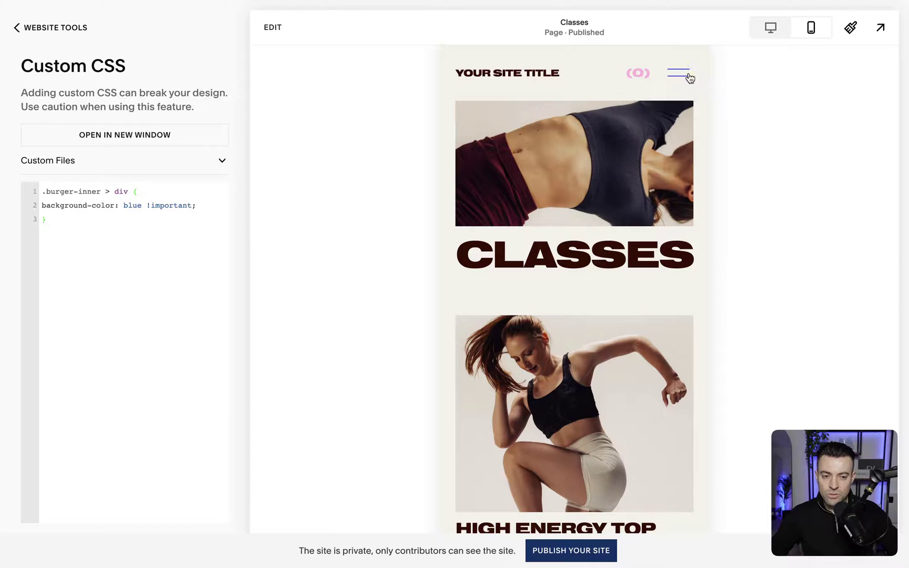
left_click_drag(48, 220, 34, 197)
key("super+c")
- Delete the burger CSS from Custom CSS and save the empty stylesheet
key("BackSpace")
left_click(20, 28)
left_click(35, 33)
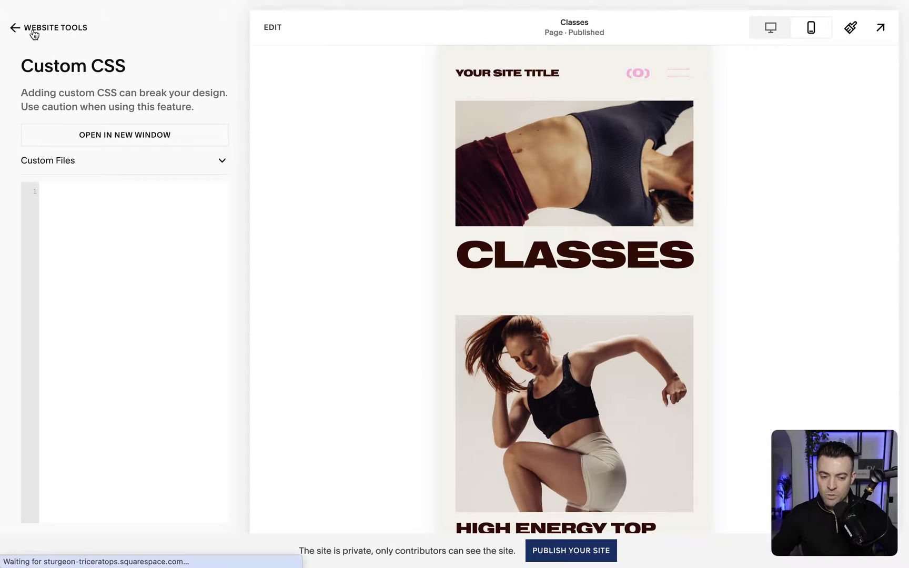
left_click(19, 32)
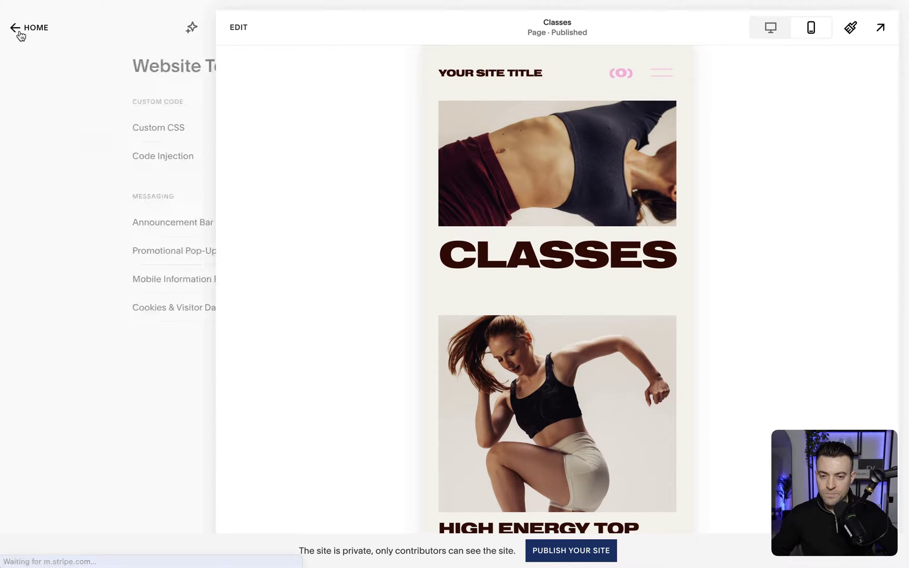
- Paste the CSS inside <style> tags into the Classes page header code injection, save, and test the menu
left_click(192, 140)
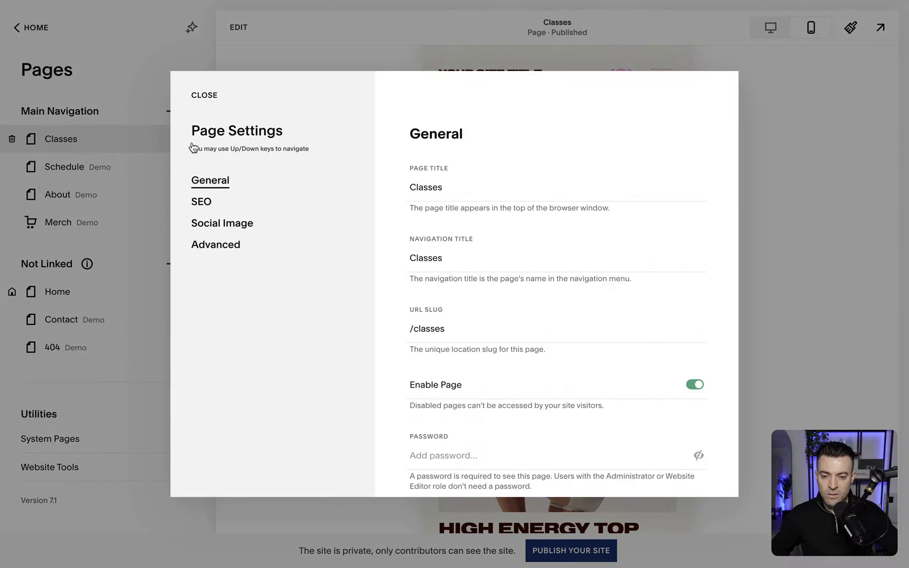
left_click(232, 244)
left_click(467, 263)
key("super+v")
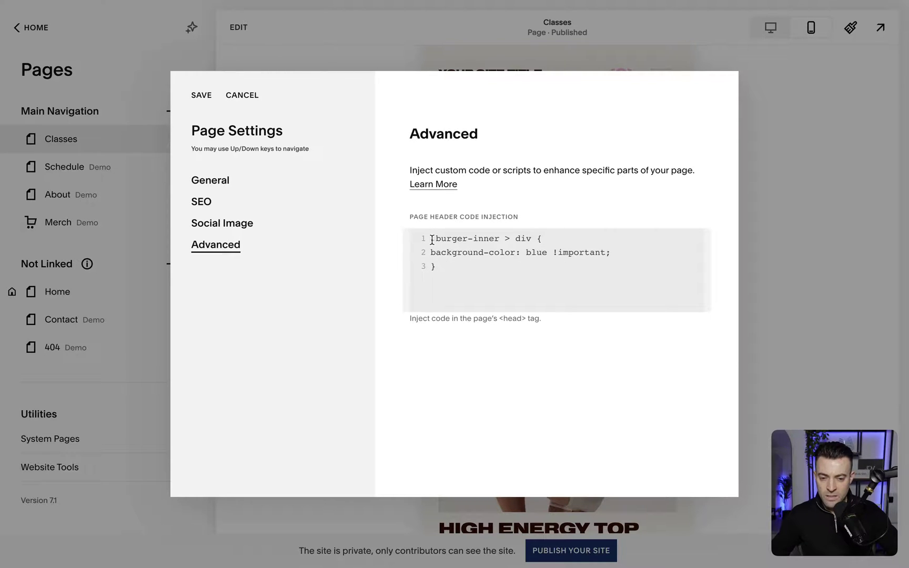
key("Return")
type(",sty")
type("le>")
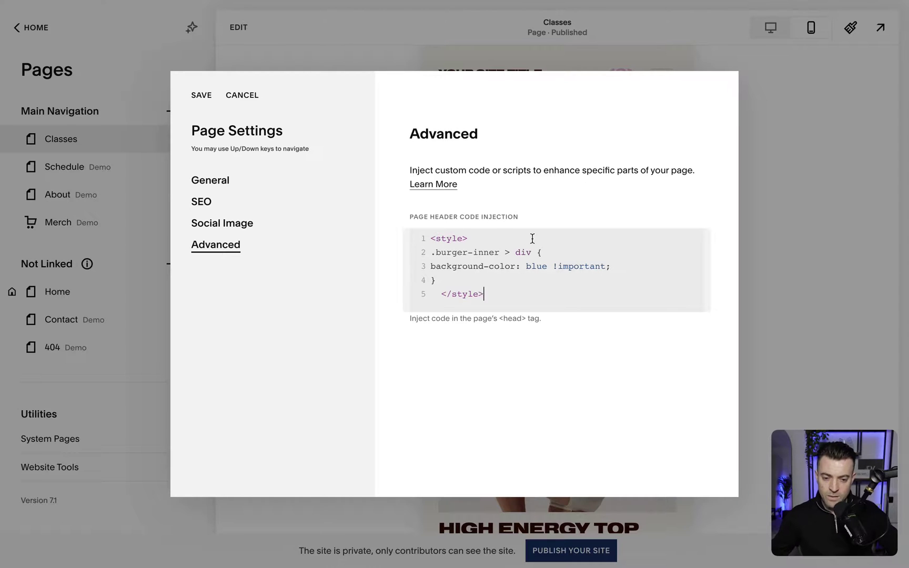
left_click(201, 95)
left_click(203, 96)
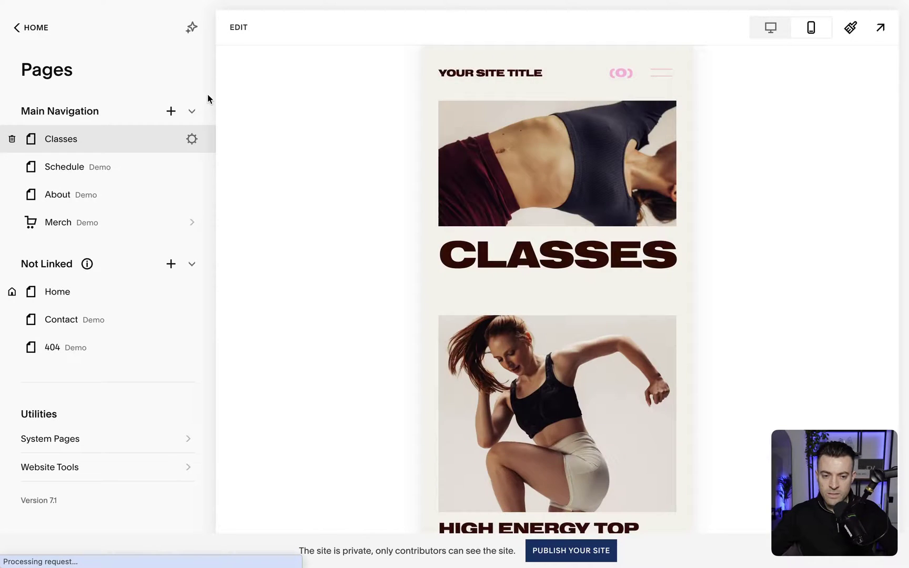
left_click(662, 75)
left_click(662, 75)
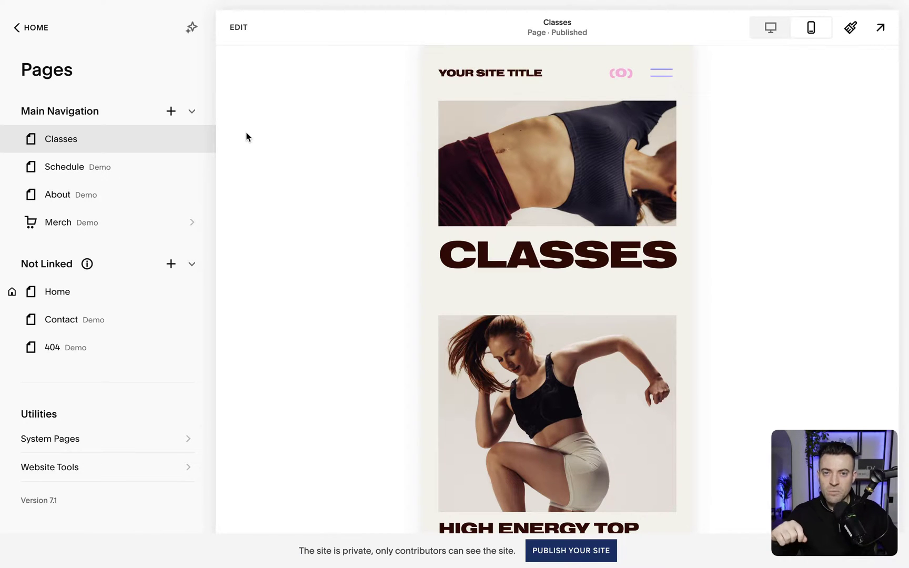
- Delete all header code injection in the Classes page's Advanced settings and save
mouse_move(190, 149)
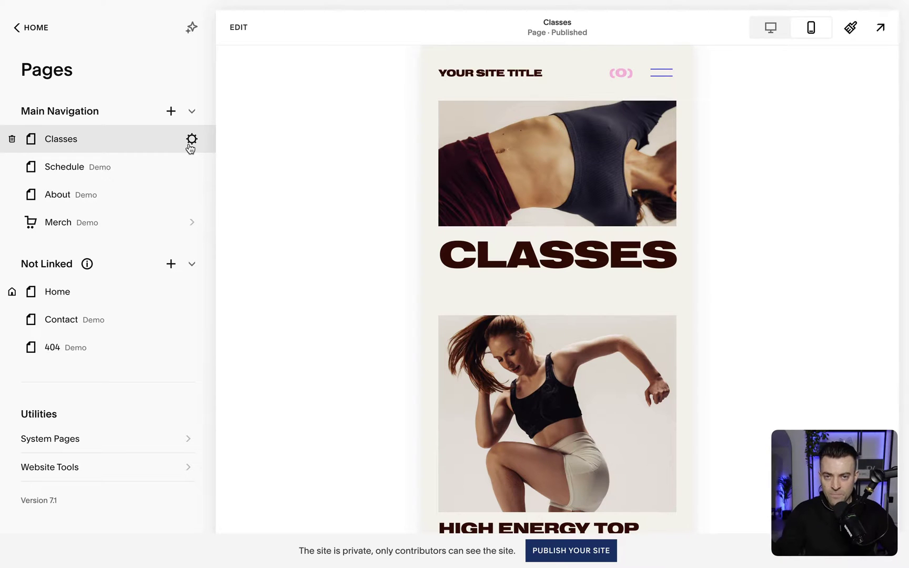
left_click(189, 143)
left_click(233, 248)
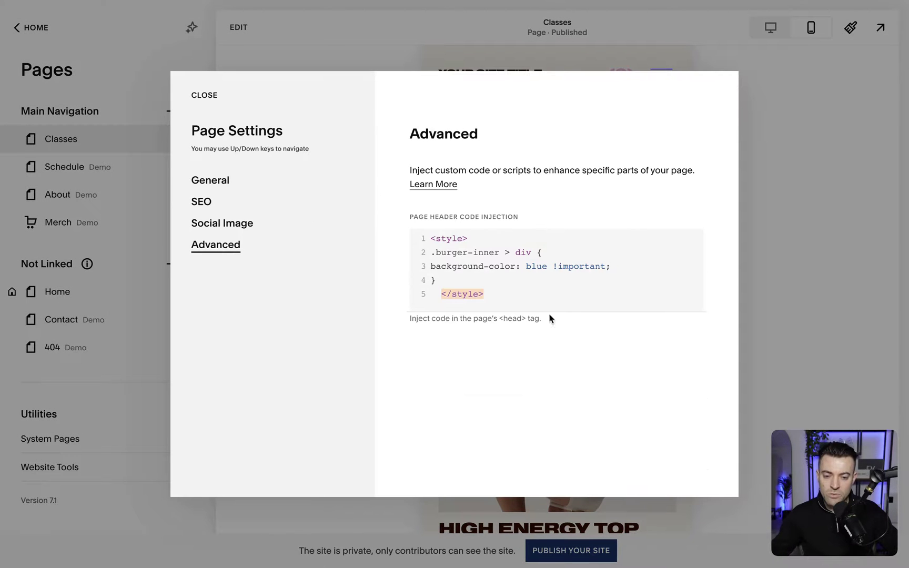
left_click_drag(507, 297, 405, 233)
key("ctrl+c")
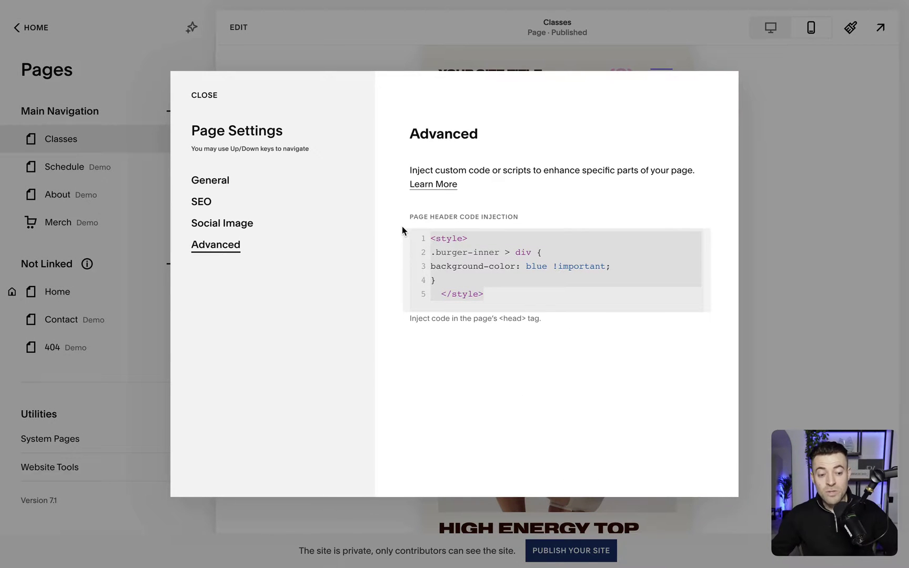
key("BackSpace")
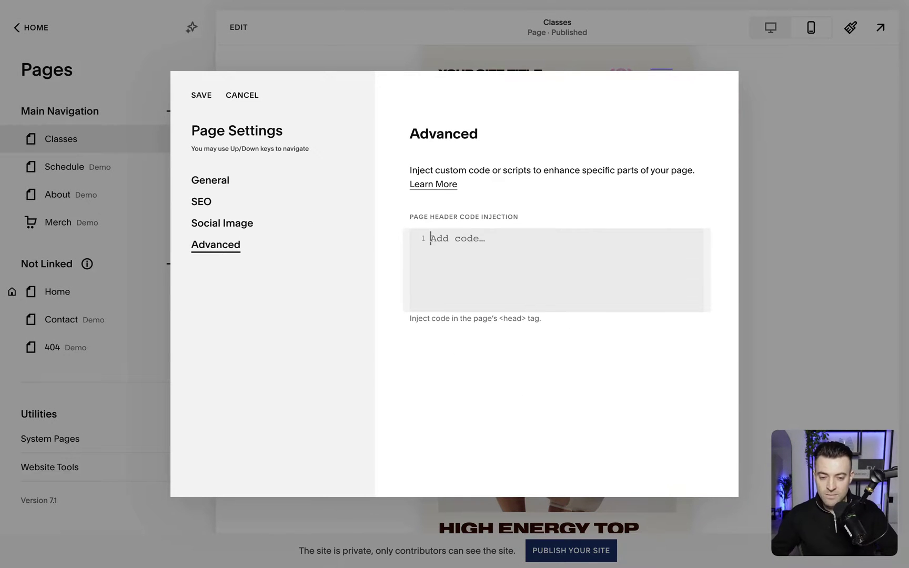
left_click(202, 96)
left_click(78, 462)
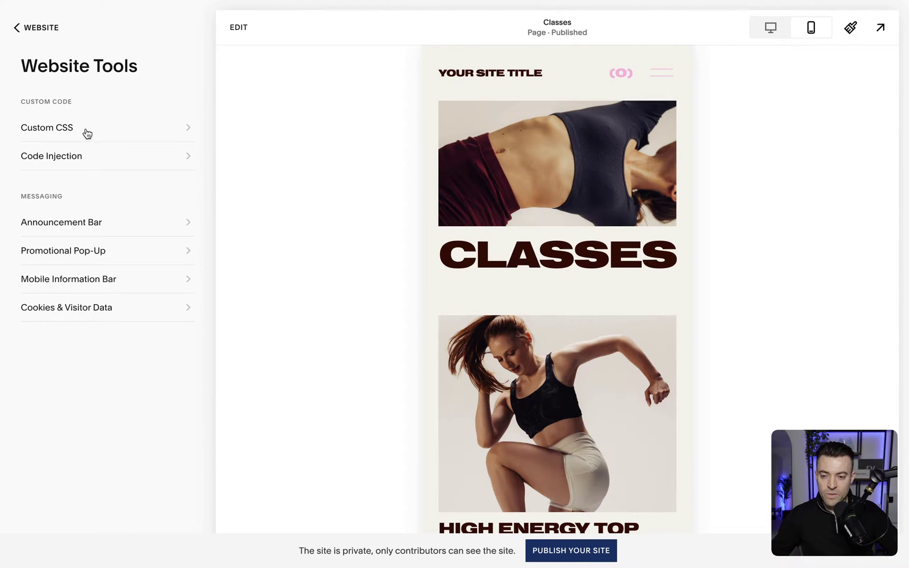
- Paste the burger CSS into Custom CSS, remove the <style> and </style> lines, and save
left_click(87, 134)
left_click(87, 184)
key("ctrl+v")
left_click(100, 190)
left_click_drag(101, 190, 24, 192)
key("BackSpace")
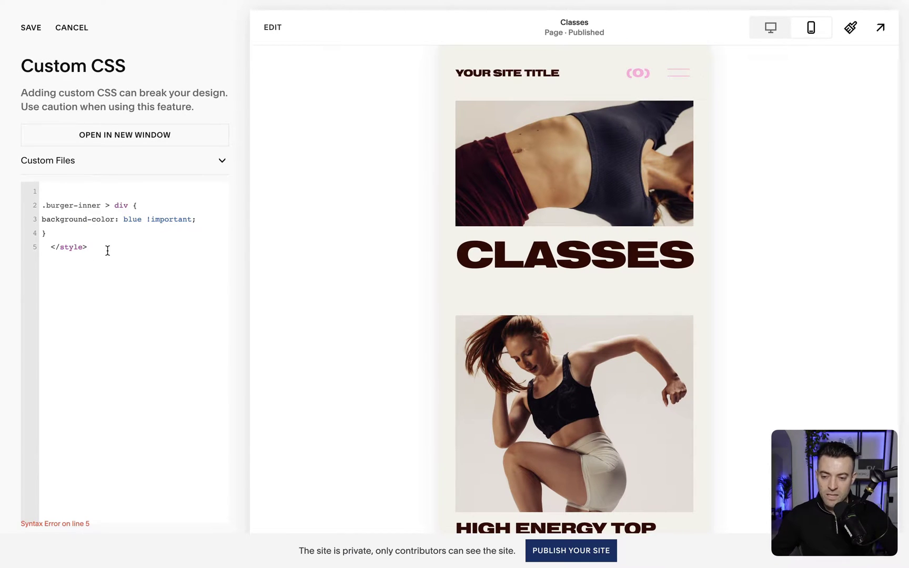
left_click_drag(108, 248, 10, 248)
key("BackSpace")
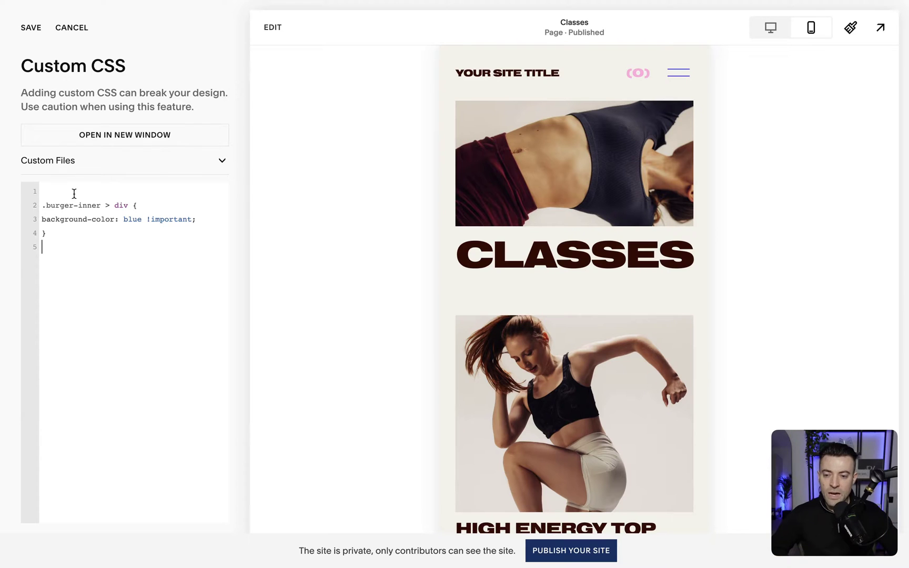
left_click(66, 235)
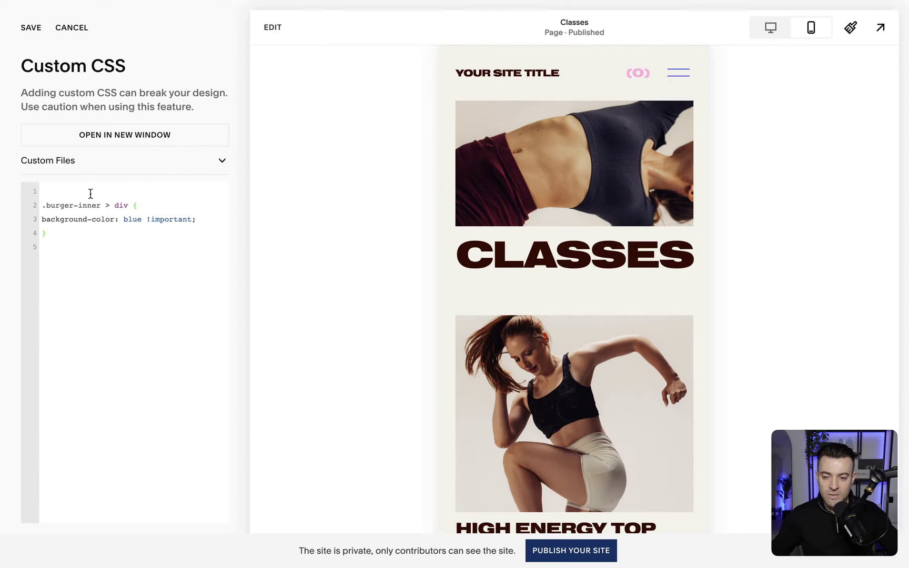
left_click(27, 27)
mouse_move(580, 61)
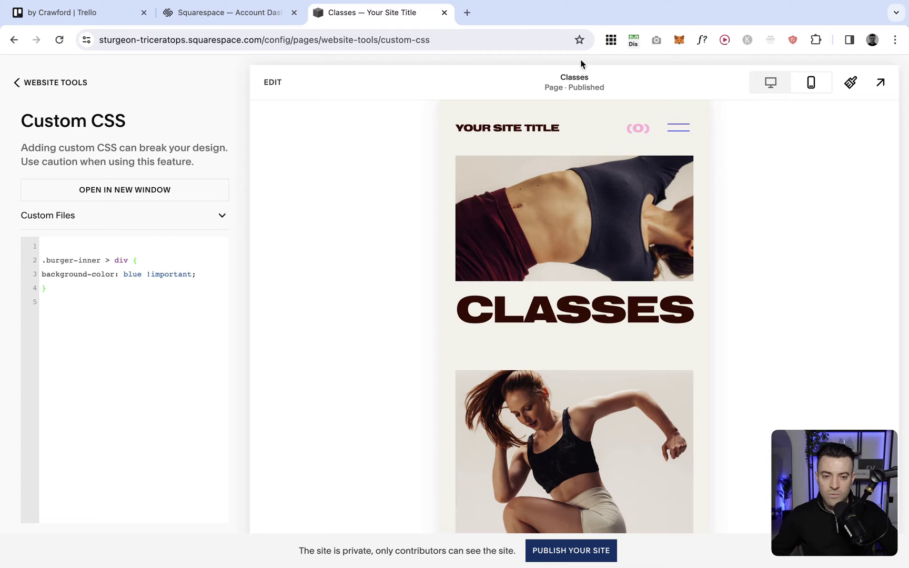
- Add #collection-65b101c0f9af2f3be60a9ac6 as line 1 of the CSS, save, and test the burger menu
left_click(610, 40)
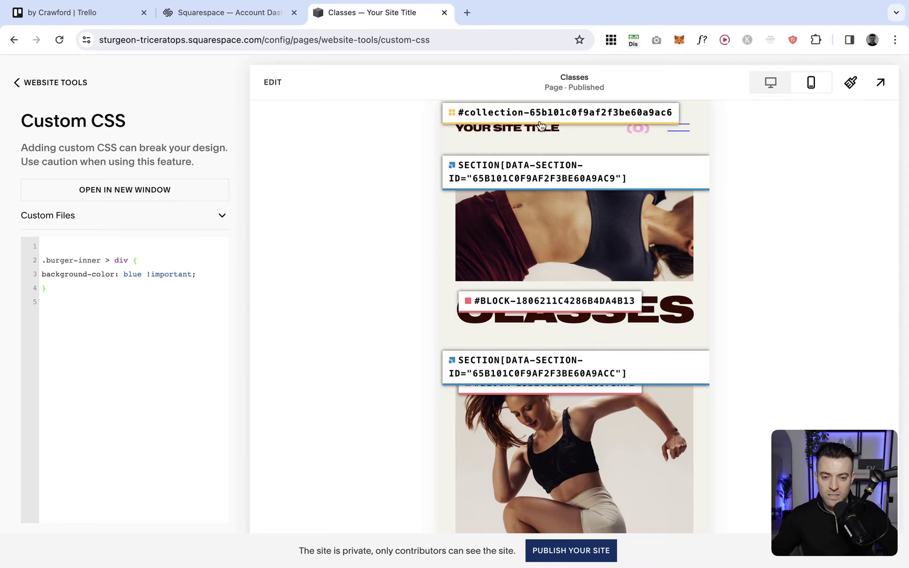
left_click(511, 111)
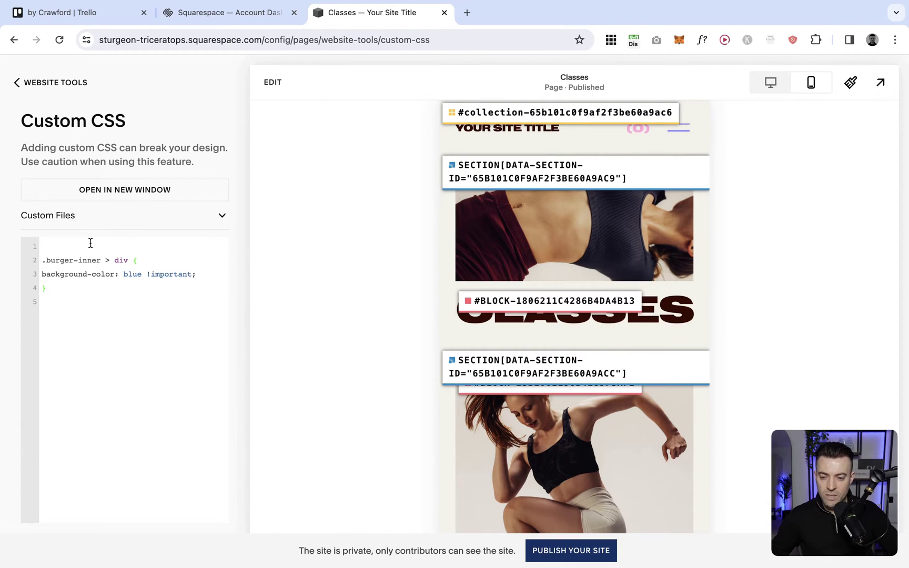
key("super+v")
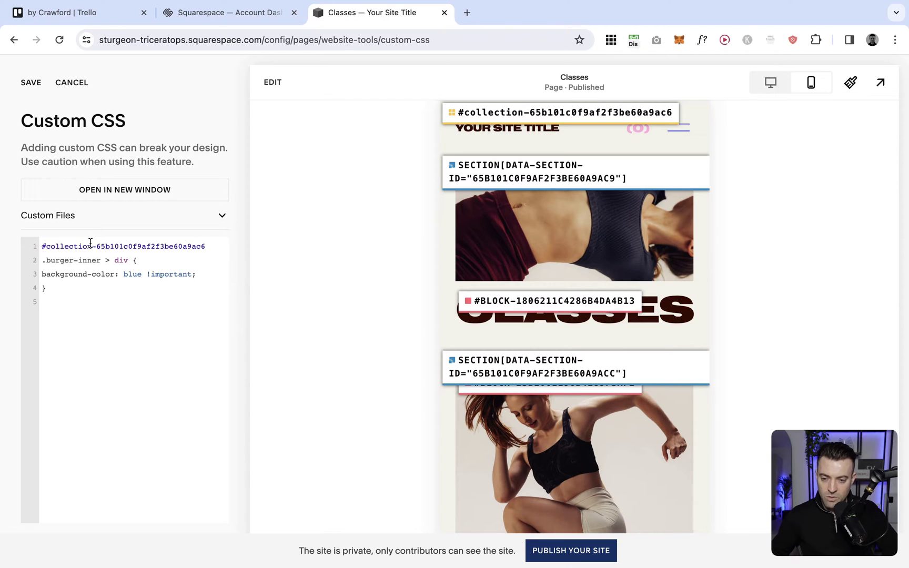
left_click(31, 82)
left_click(679, 128)
left_click(679, 129)
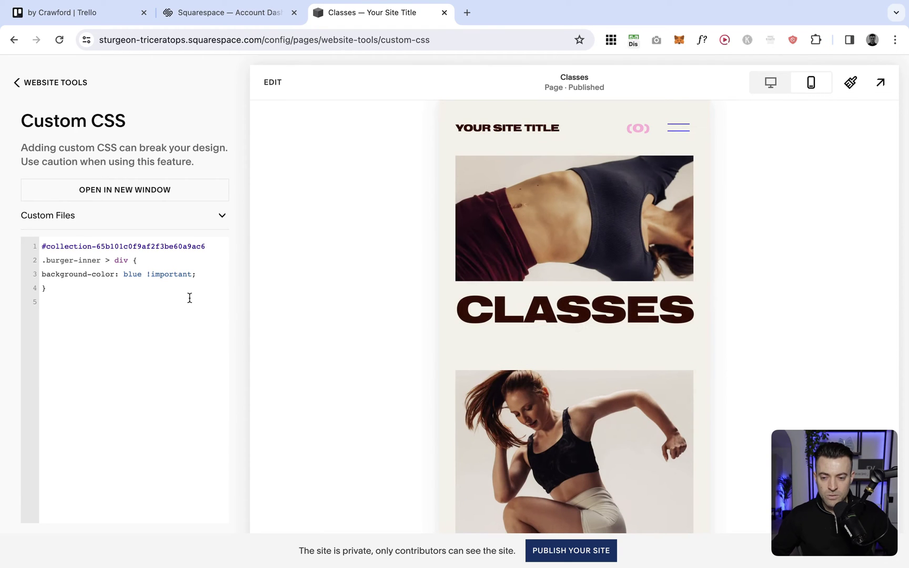